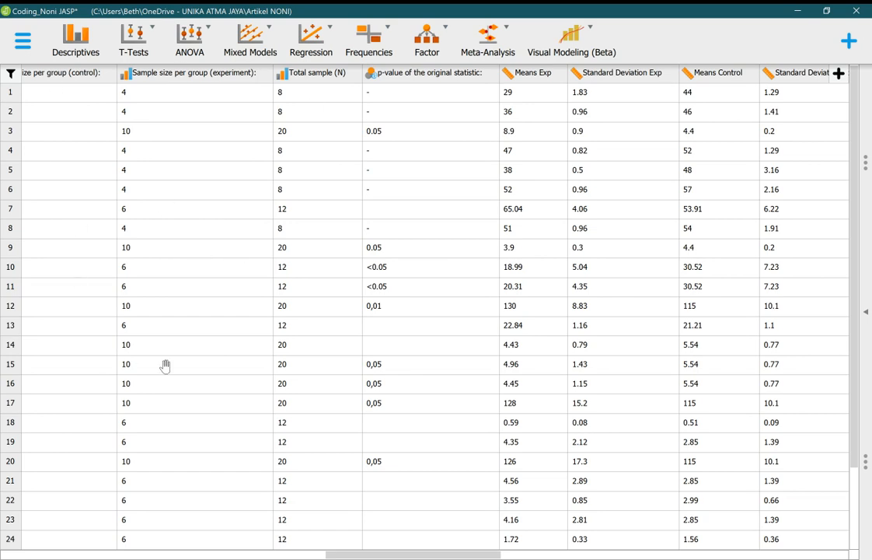
left_click(23, 43)
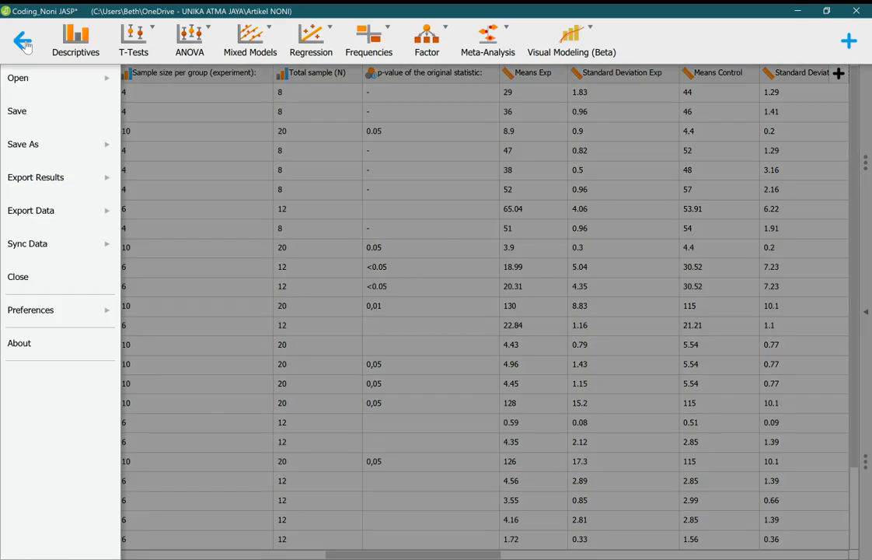
left_click(21, 214)
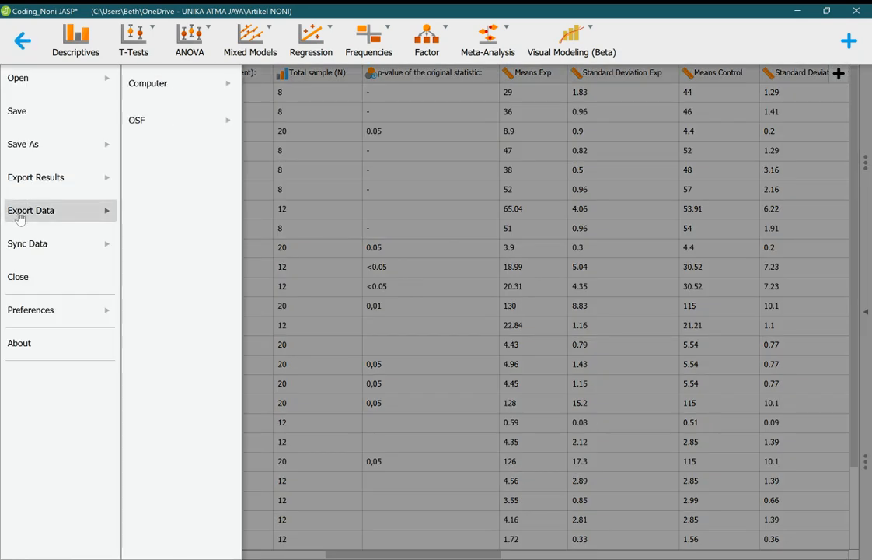
left_click(206, 90)
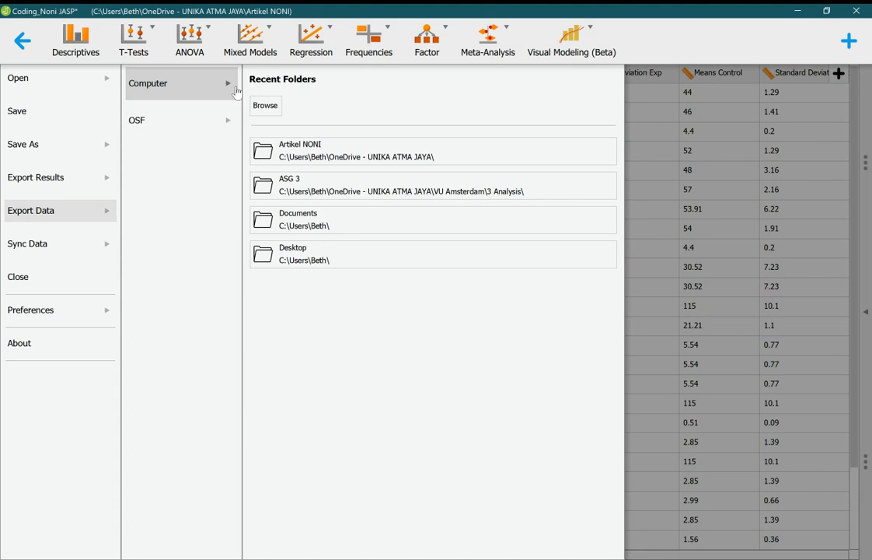
left_click(373, 162)
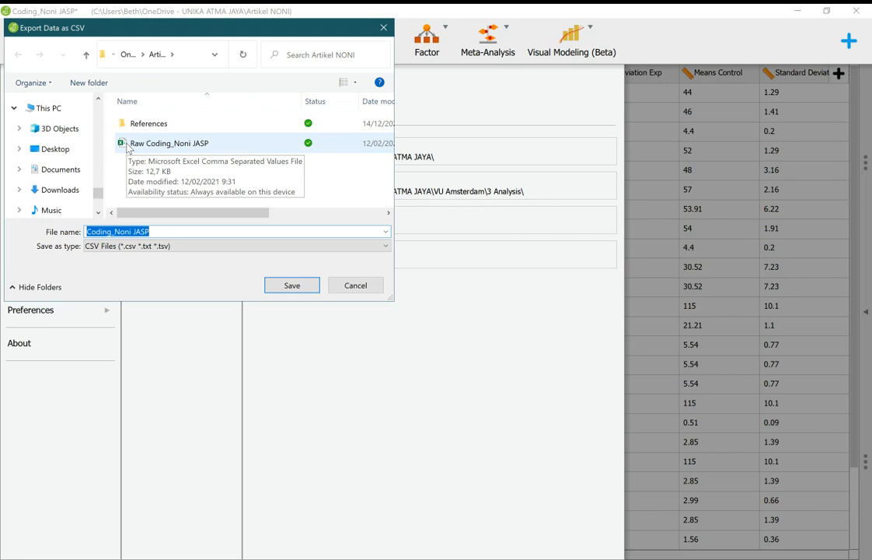
left_click(376, 293)
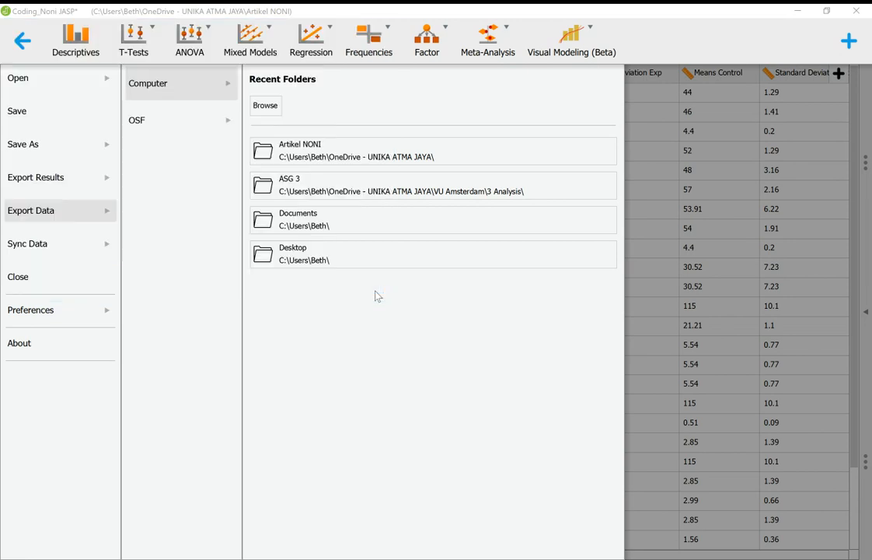
left_click(705, 163)
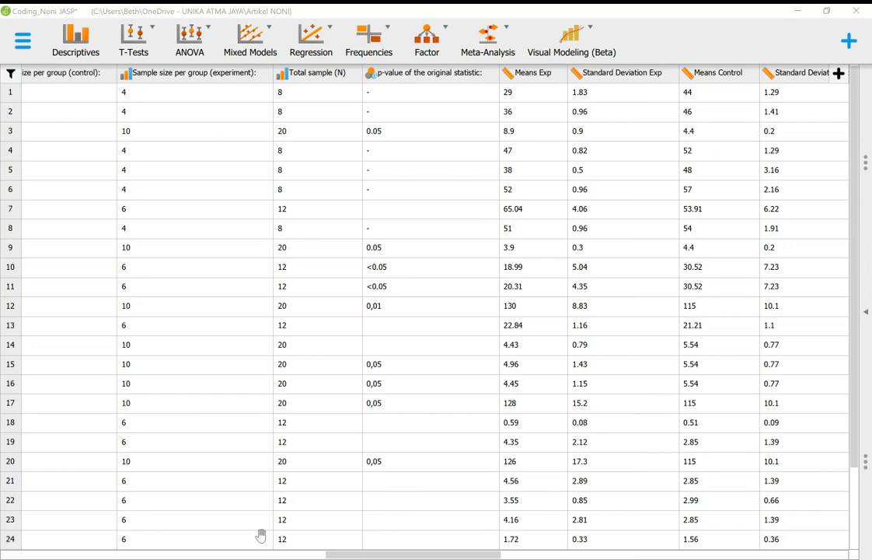
Switch from the data table to the existing Classical Meta-Analysis setup and its results
left_click(510, 32)
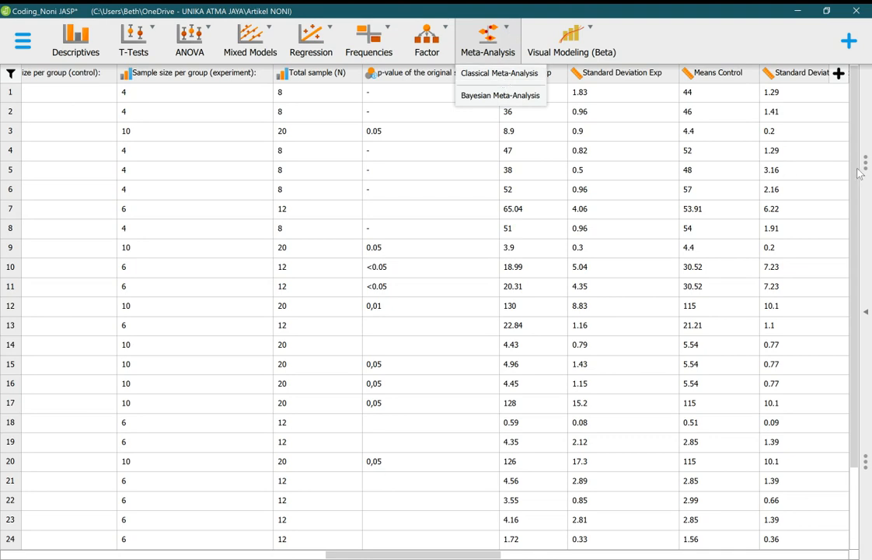
left_click(867, 319)
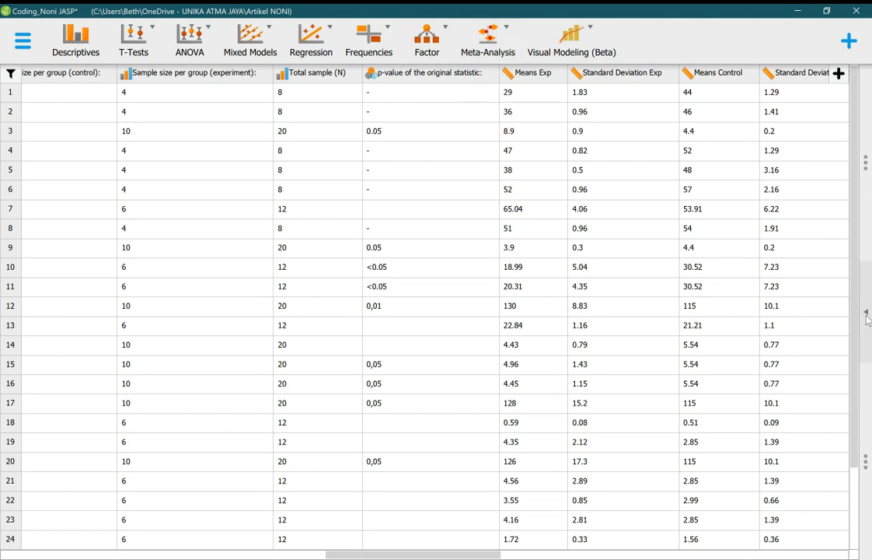
left_click_drag(867, 318, 3, 321)
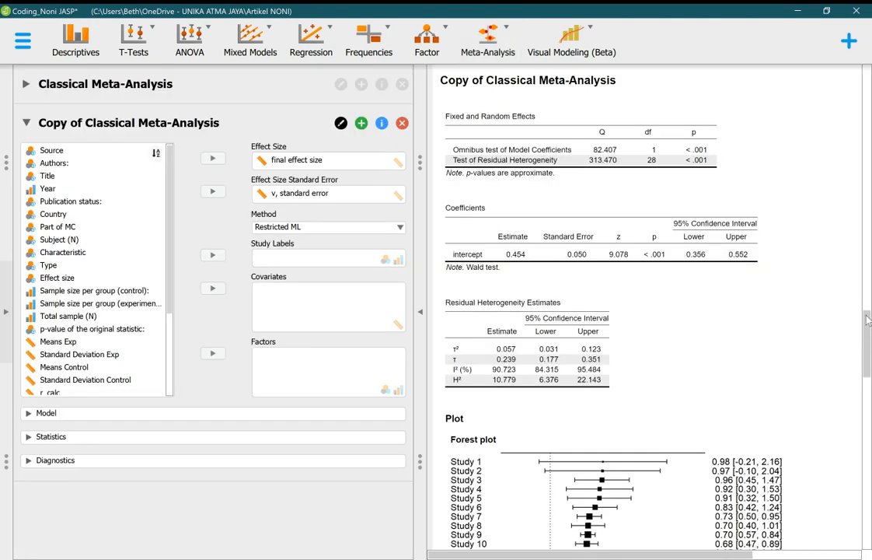
left_click(6, 315)
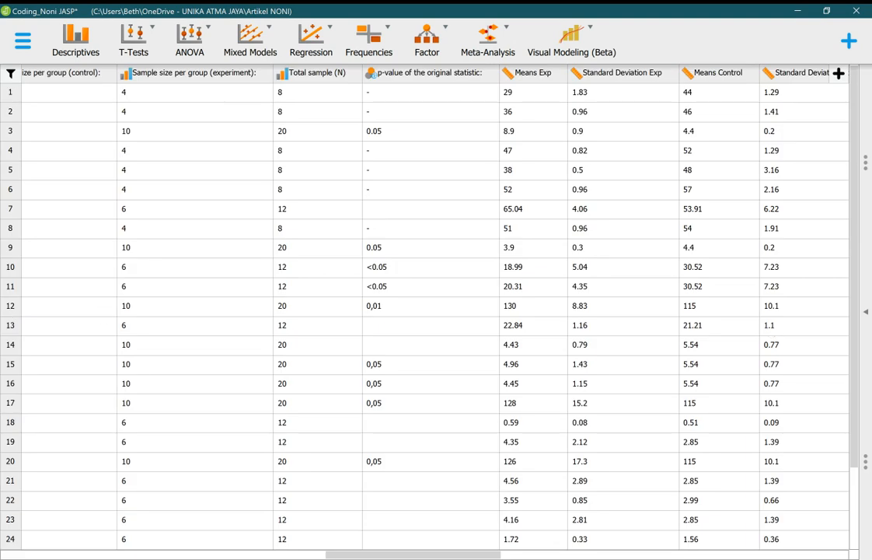
left_click(134, 554)
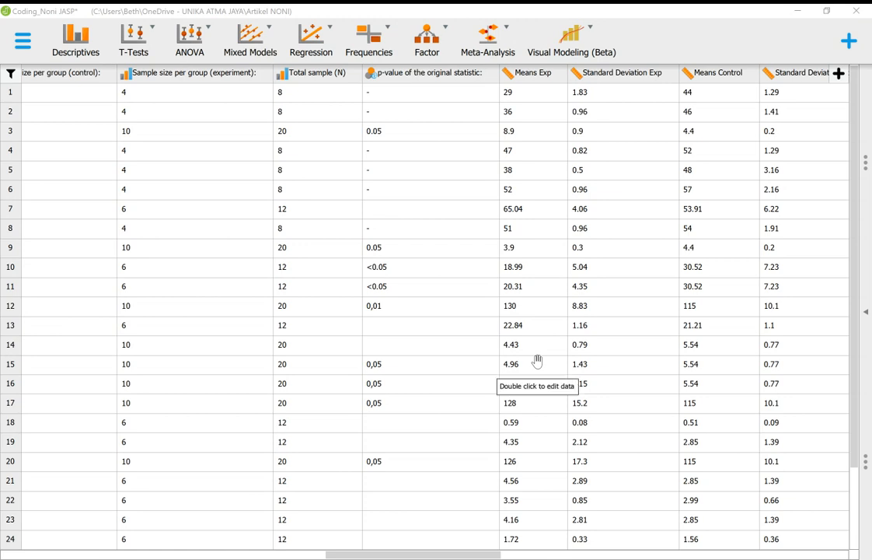
left_click(868, 318)
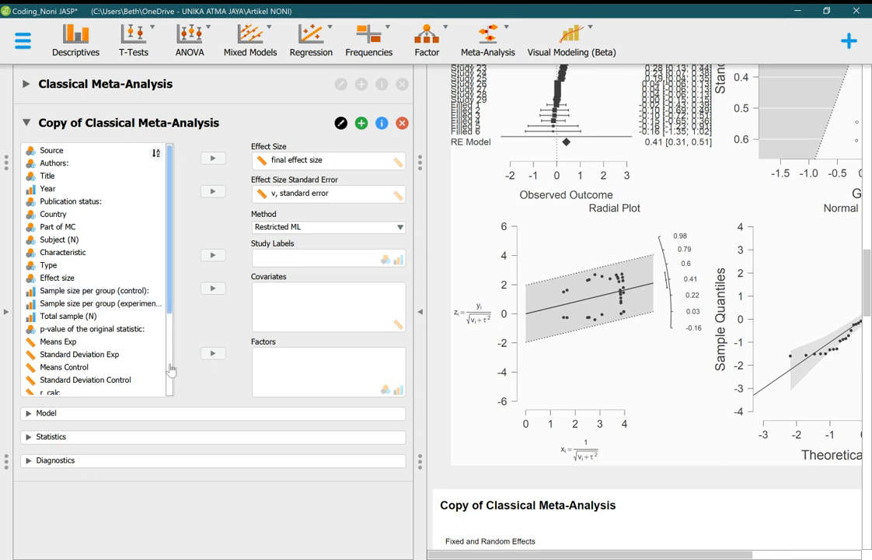
Review the available variables, the assigned effect size and standard error, and the estimation methods in Copy of Classical Meta-Analysis
scroll(117, 260, "down", 3)
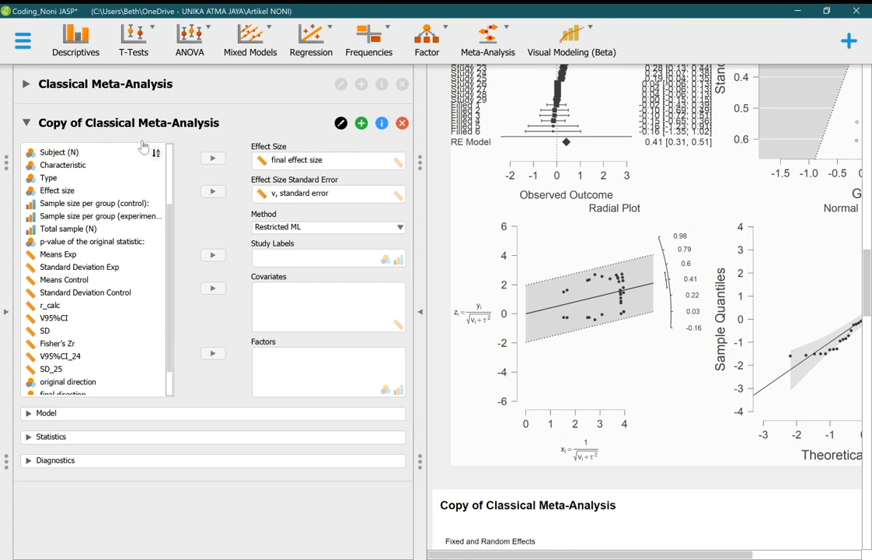
scroll(171, 157, "up", 3)
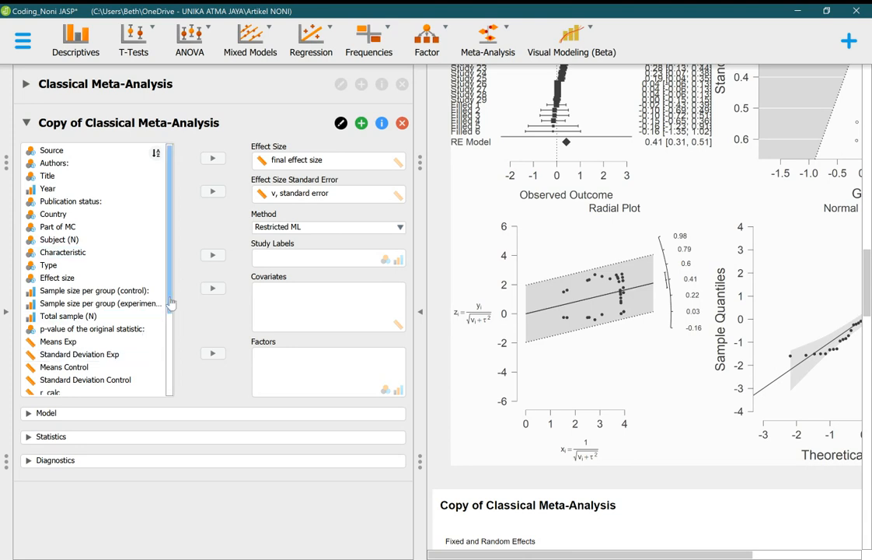
scroll(159, 357, "down", 2)
scroll(159, 364, "down", 1)
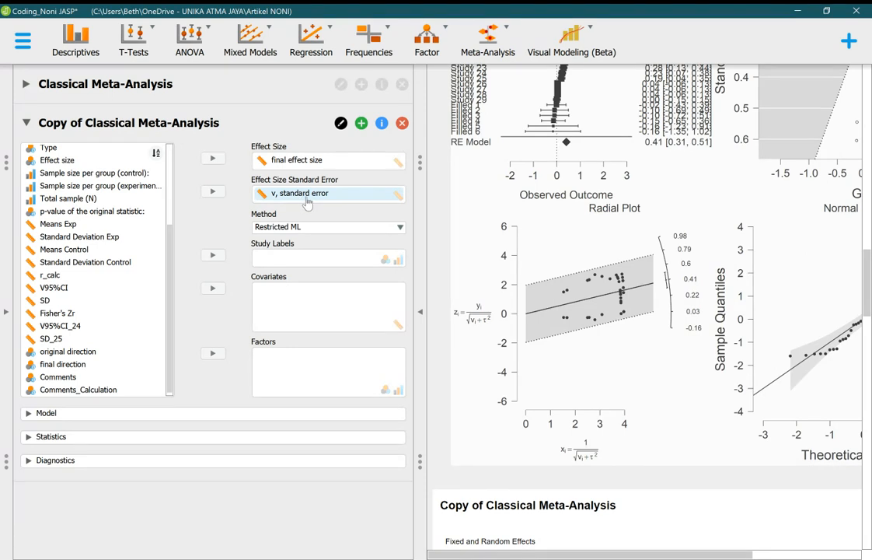
left_click(399, 229)
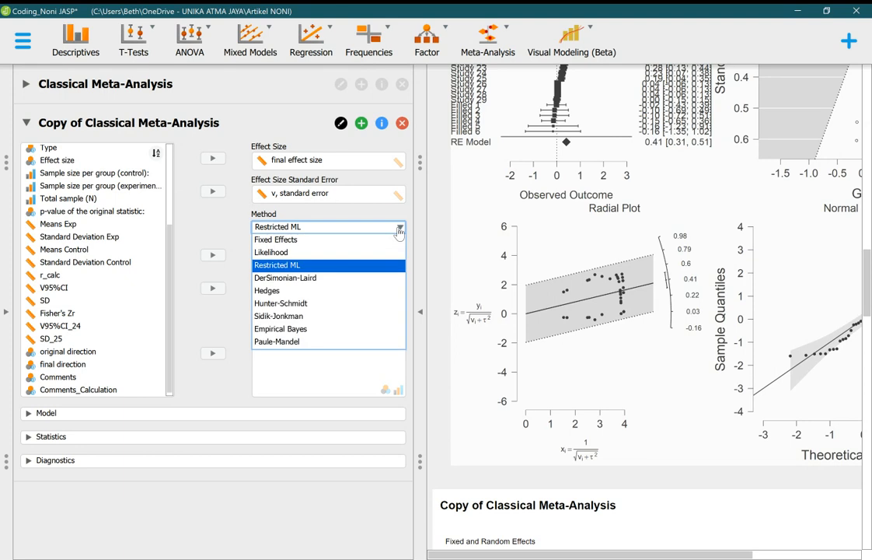
left_click(399, 228)
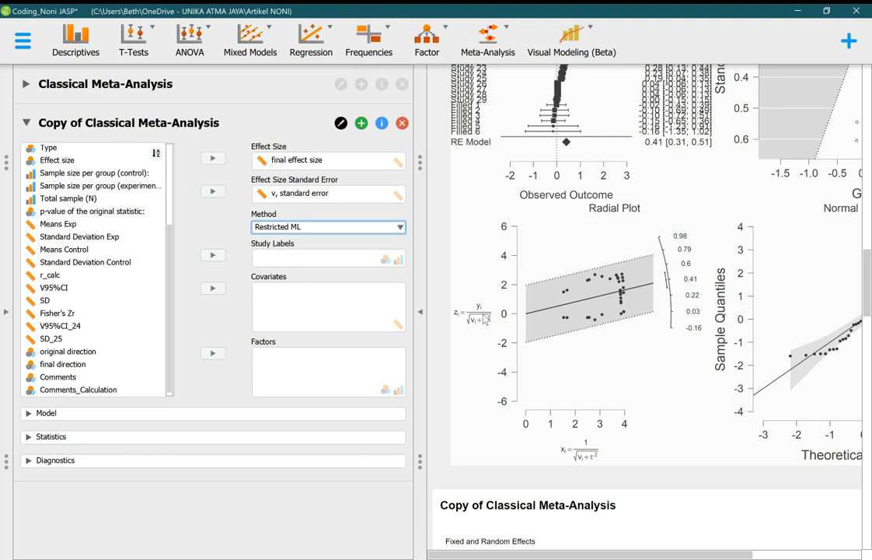
Examine the Classical Meta-Analysis results from the fixed and random effects, coefficients and heterogeneity tables through the forest plot
scroll(642, 255, "up", 5)
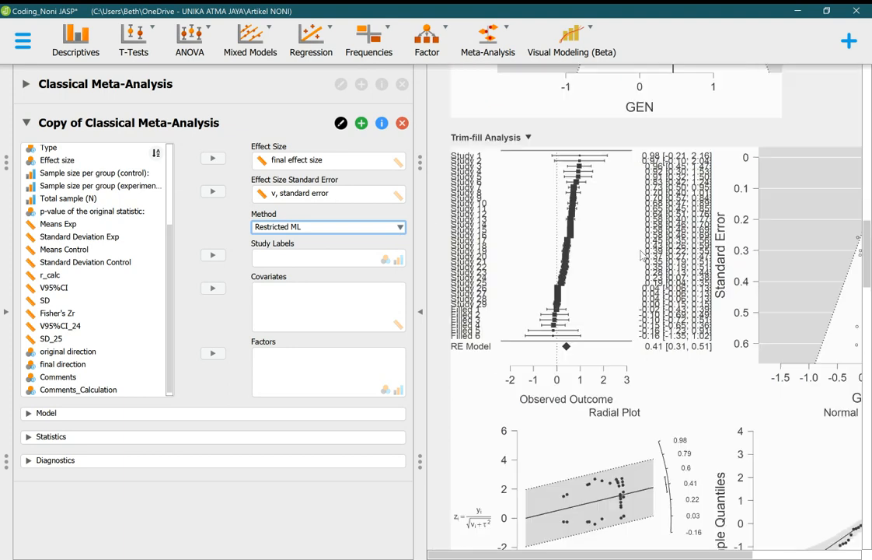
scroll(643, 256, "up", 15)
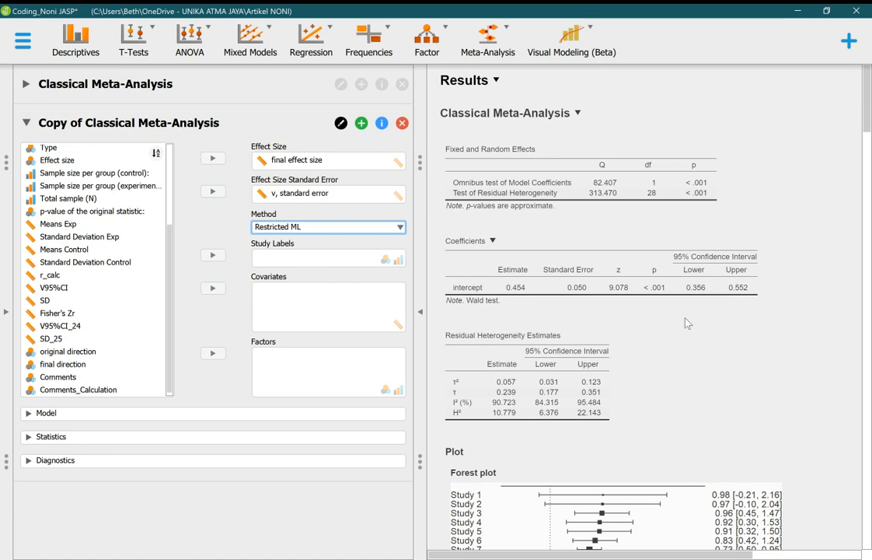
scroll(687, 323, "down", 3)
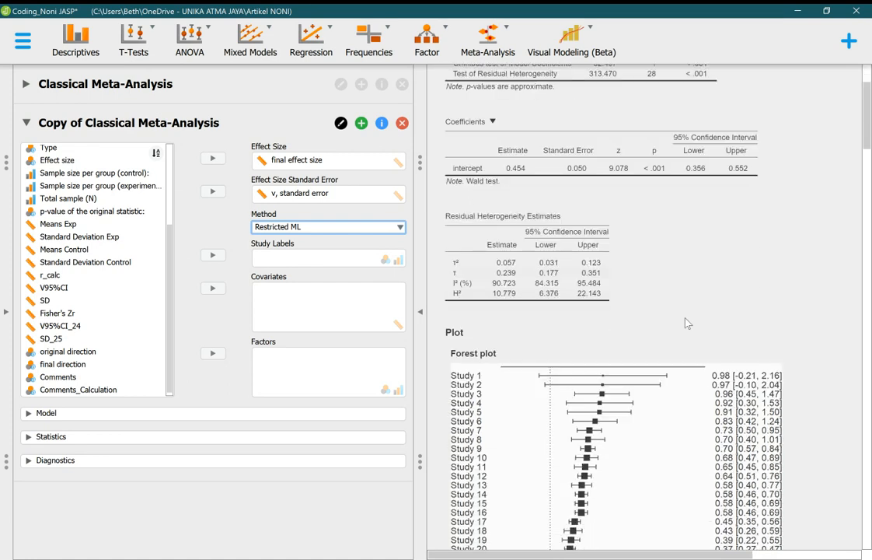
scroll(688, 324, "down", 1)
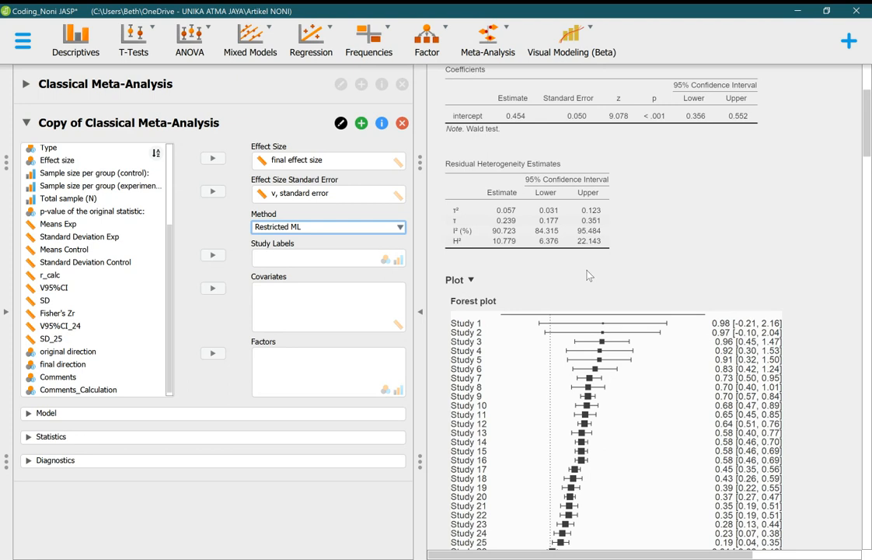
scroll(589, 276, "down", 2)
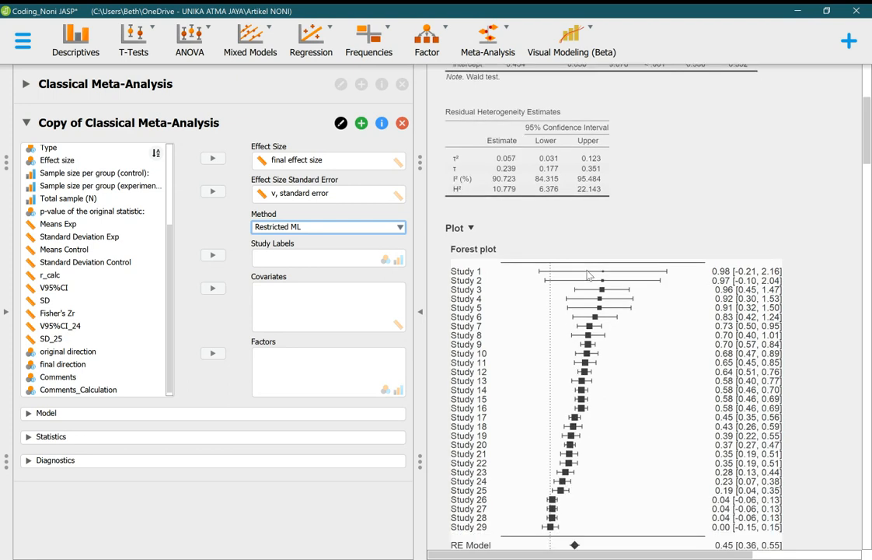
scroll(588, 275, "down", 3)
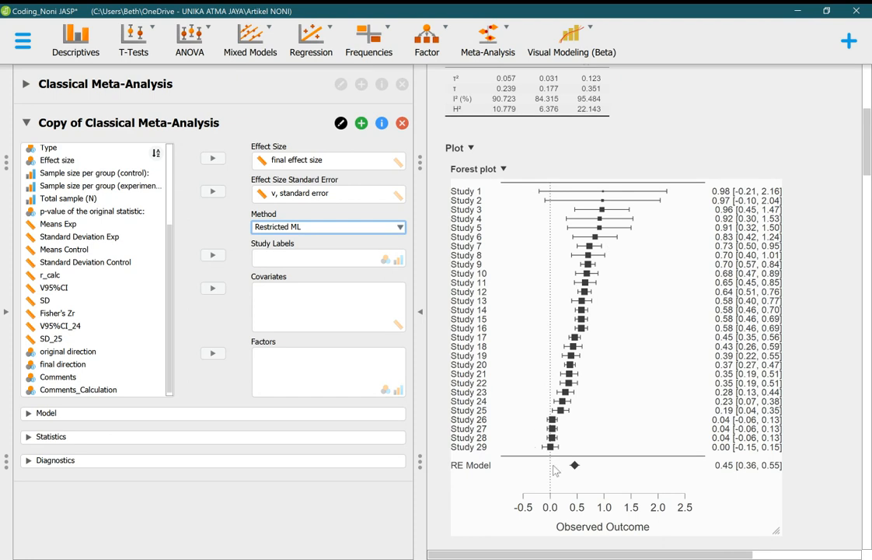
scroll(579, 473, "down", 1)
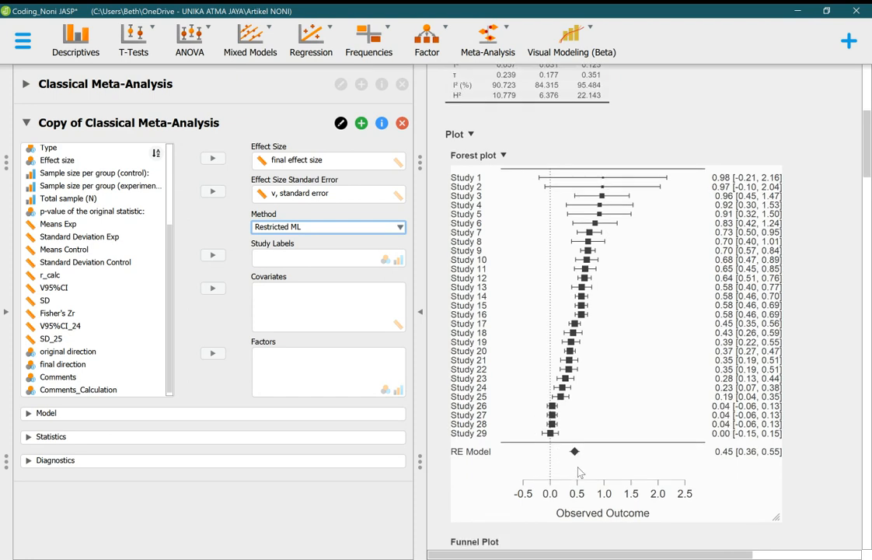
scroll(579, 457, "down", 3)
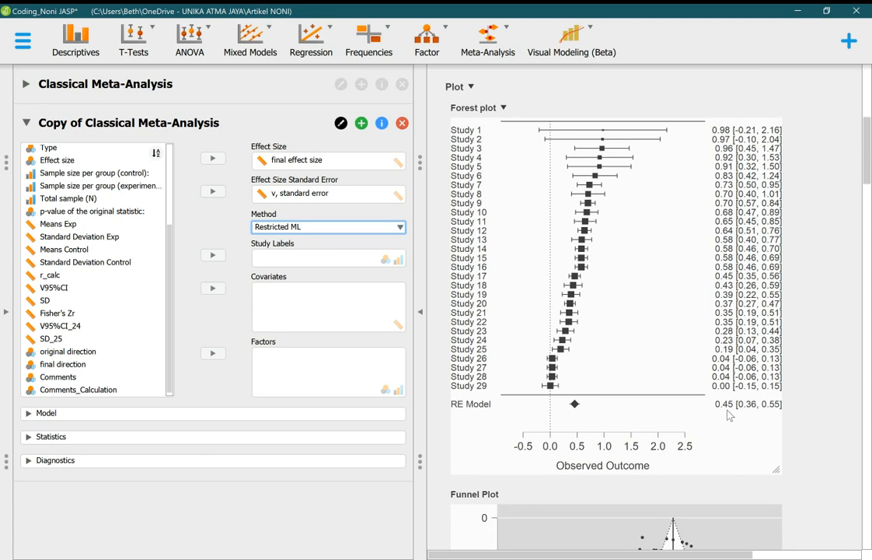
Expand the Model and Statistics sections of Copy of Classical Meta-Analysis and review their coefficient, model fit and residual options
left_click(29, 413)
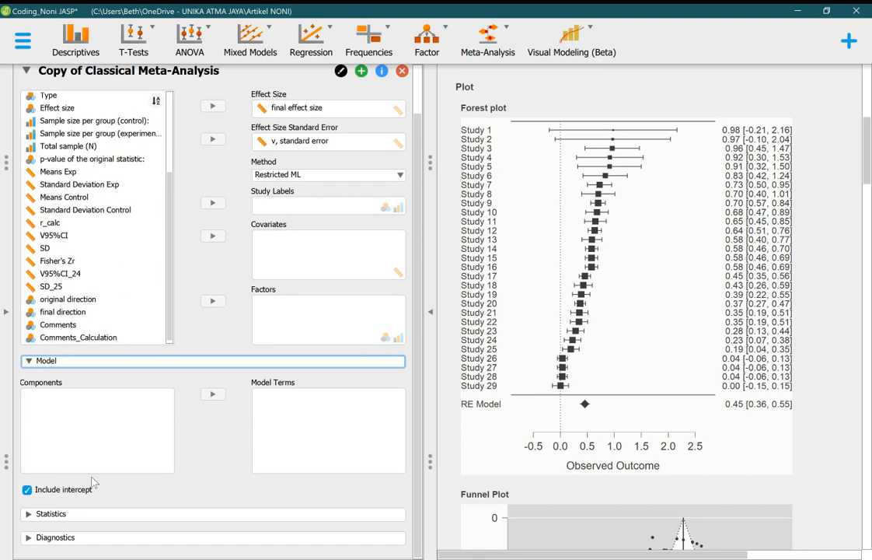
left_click(36, 515)
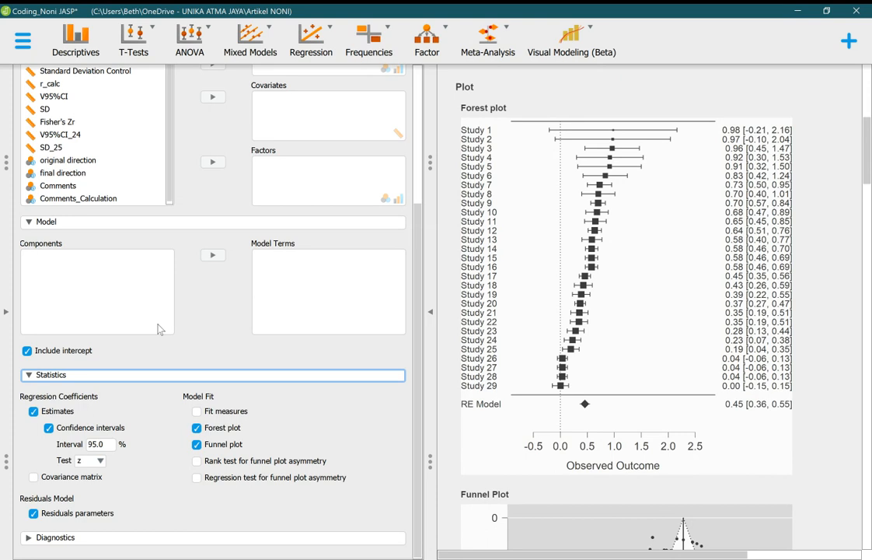
left_click(33, 411)
left_click(34, 411)
mouse_move(416, 375)
left_mouse_down()
mouse_move(414, 368)
mouse_move(412, 390)
left_mouse_up()
scroll(404, 451, "up", 1)
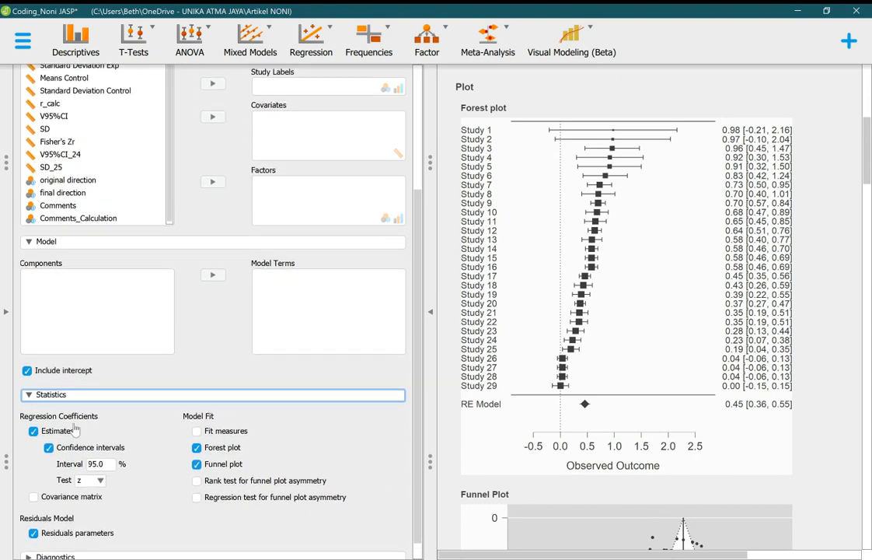
scroll(66, 377, "down", 1)
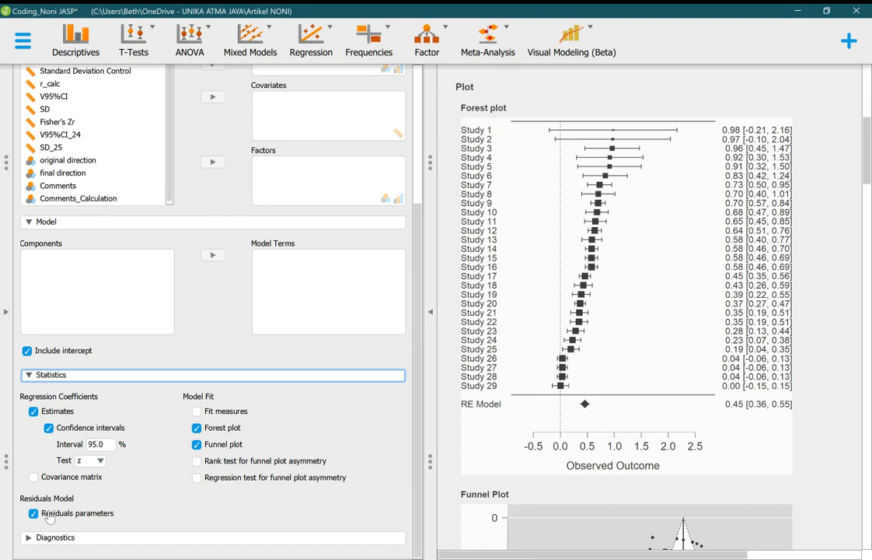
left_click(35, 538)
left_click(35, 538)
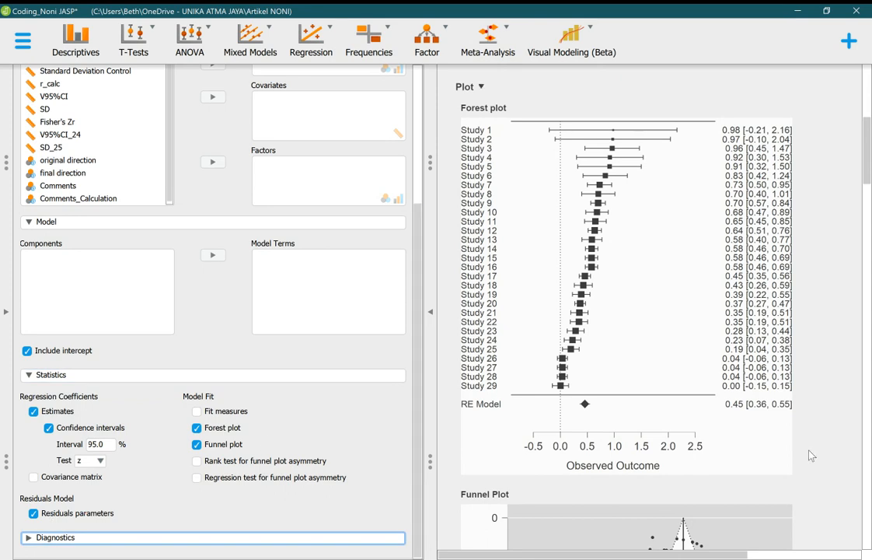
Examine the funnel plot below the forest plot in the Classical Meta-Analysis results
scroll(807, 454, "down", 5)
scroll(806, 455, "down", 7)
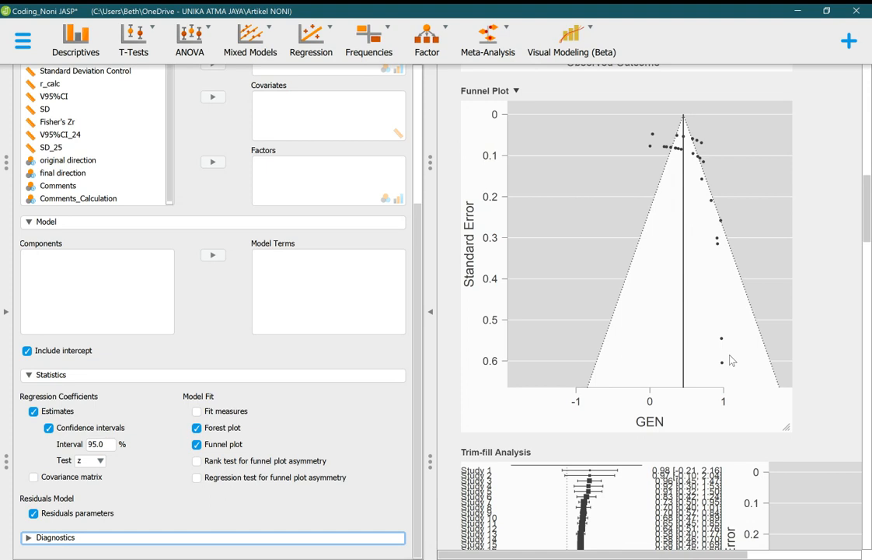
scroll(731, 360, "up", 3)
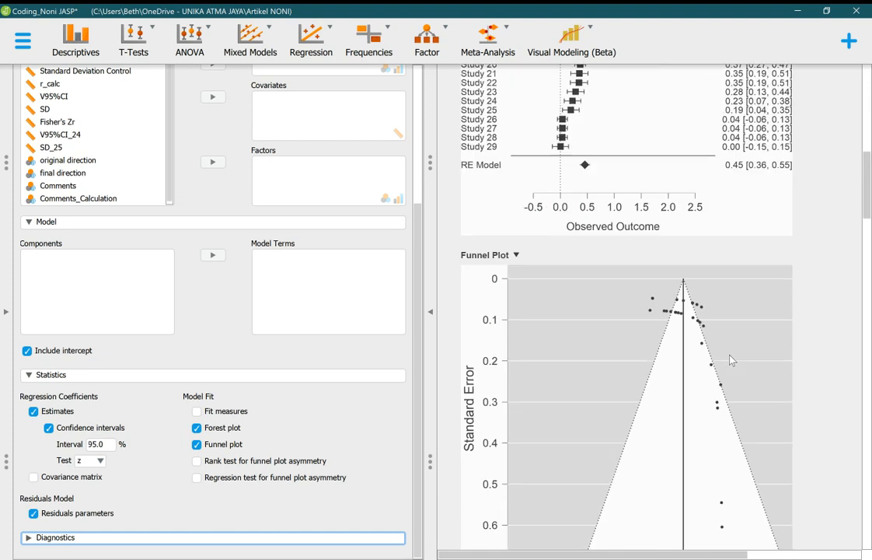
scroll(731, 360, "down", 4)
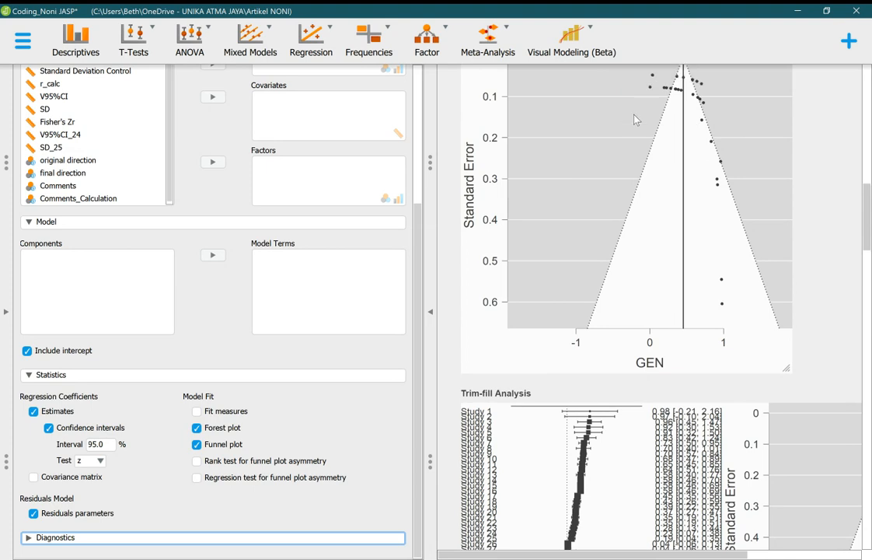
scroll(661, 283, "down", 1)
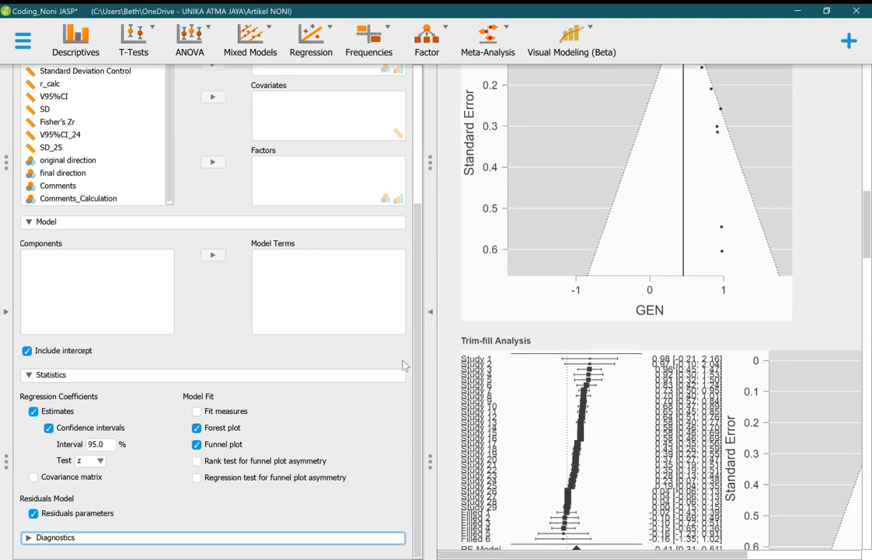
Expand the Diagnostics section and examine the trim-fill analysis forest, radial, Q-Q and funnel plots in the results
left_click(29, 544)
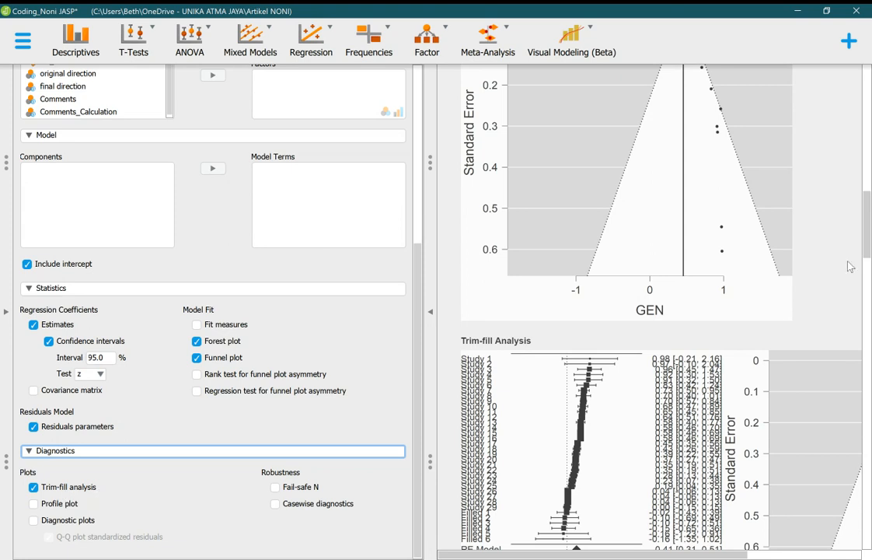
scroll(806, 246, "down", 1)
scroll(806, 246, "down", 5)
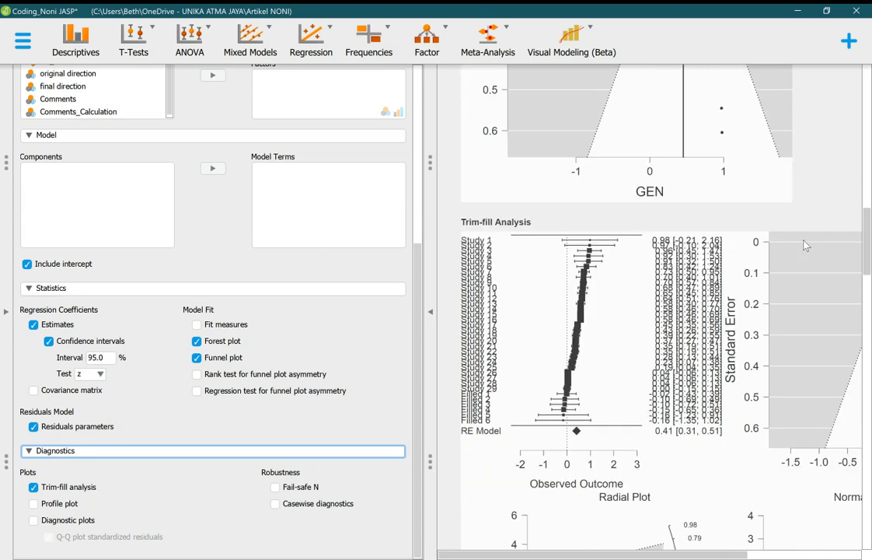
scroll(806, 246, "down", 4)
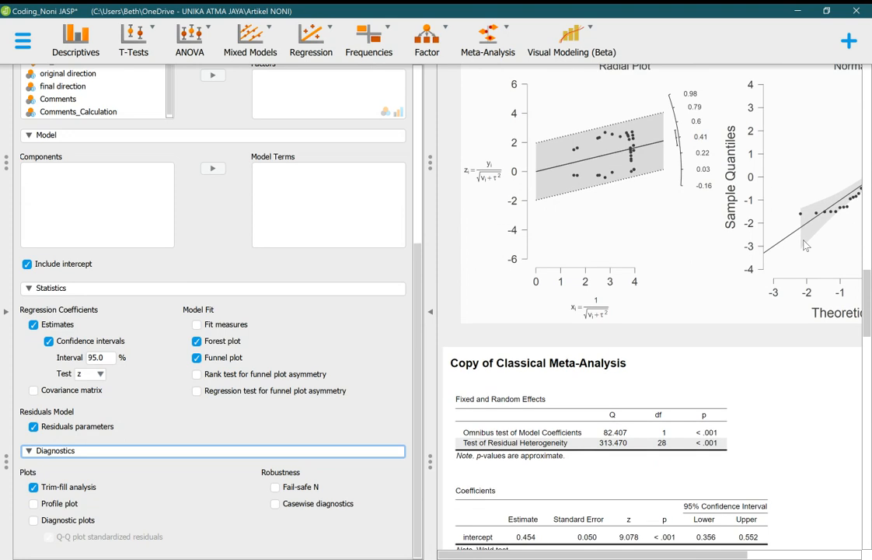
scroll(805, 245, "up", 2)
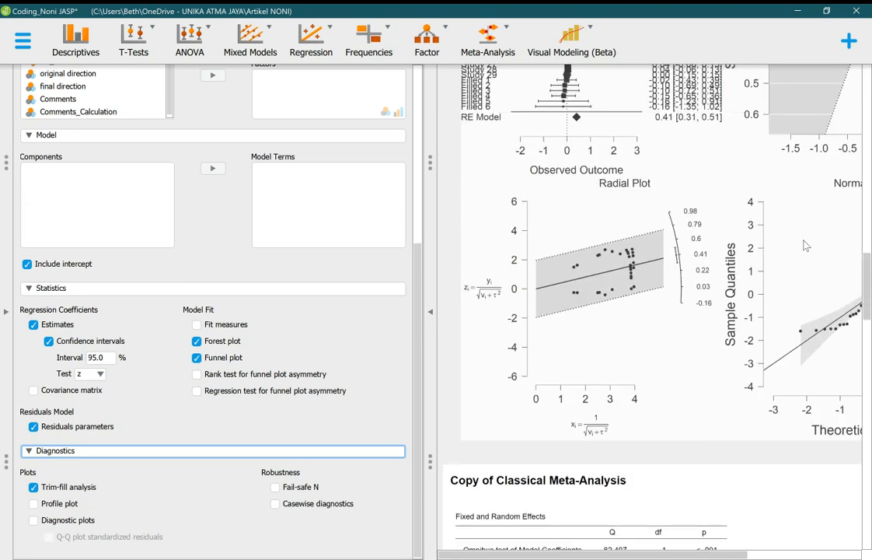
left_click_drag(679, 555, 793, 555)
scroll(740, 358, "up", 2)
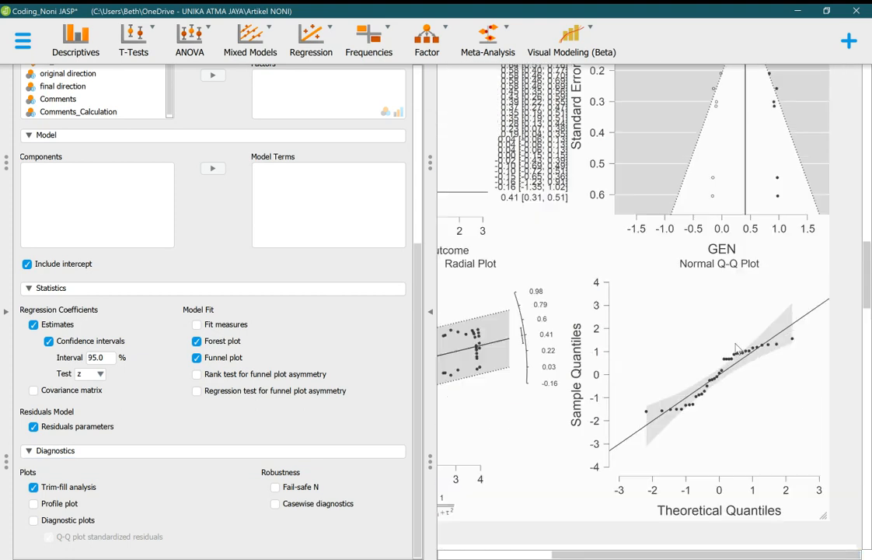
scroll(738, 349, "up", 1)
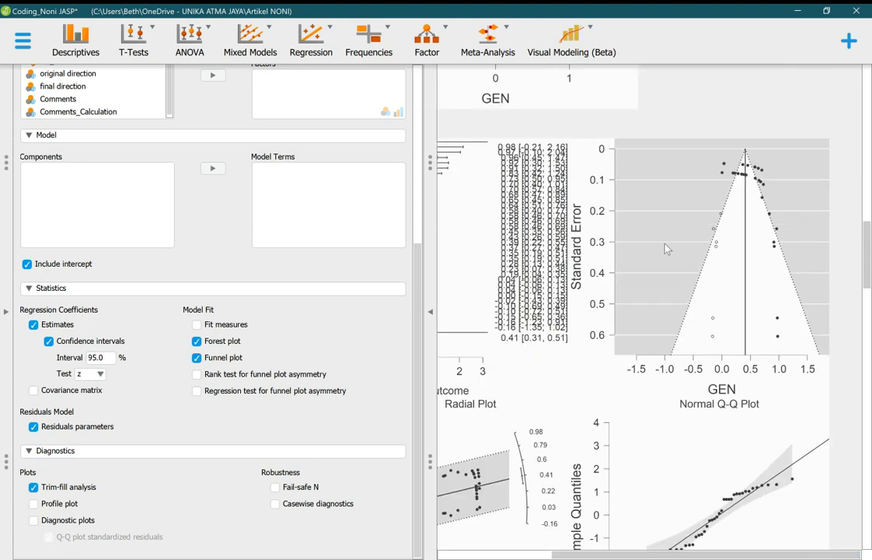